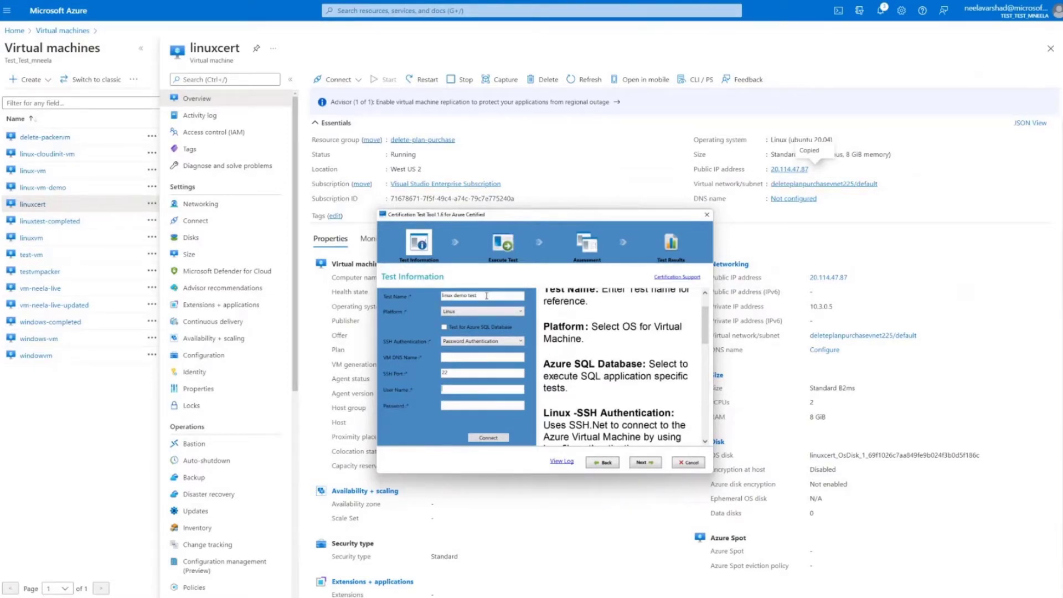
Enter the linuxcert machine's public IP address 20.114.47.87 as the VM DNS name in the test information
double_click(486, 296)
left_click(464, 356)
left_click(452, 357)
type("20.114.47.87")
Fill in the VM's user name and account password, connect to the virtual machine, and acknowledge the connection notice
left_click(451, 391)
type("neela")
key("Tab")
type("************")
key("Return")
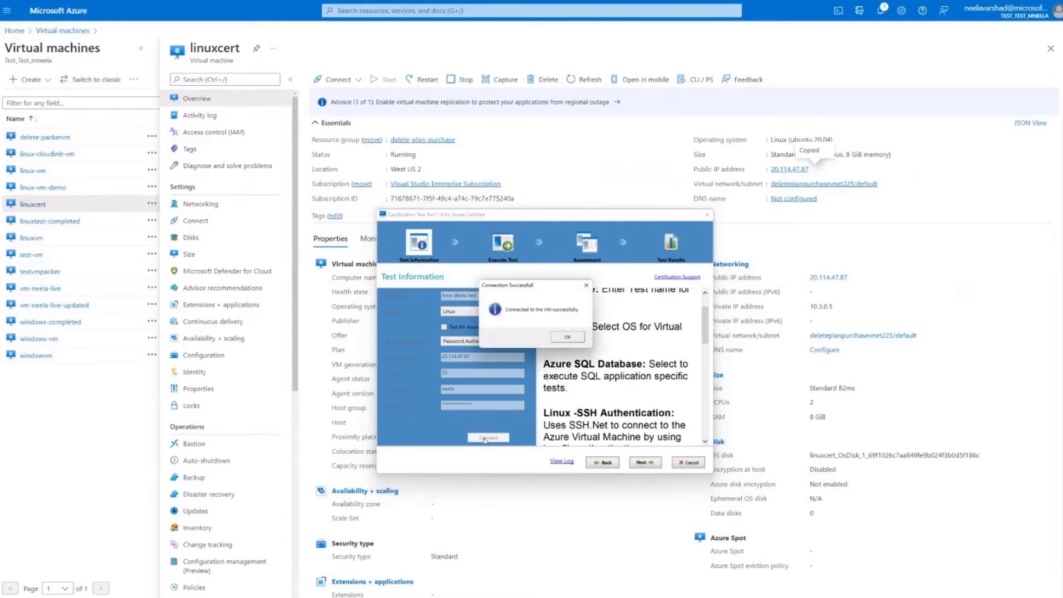
left_click(570, 339)
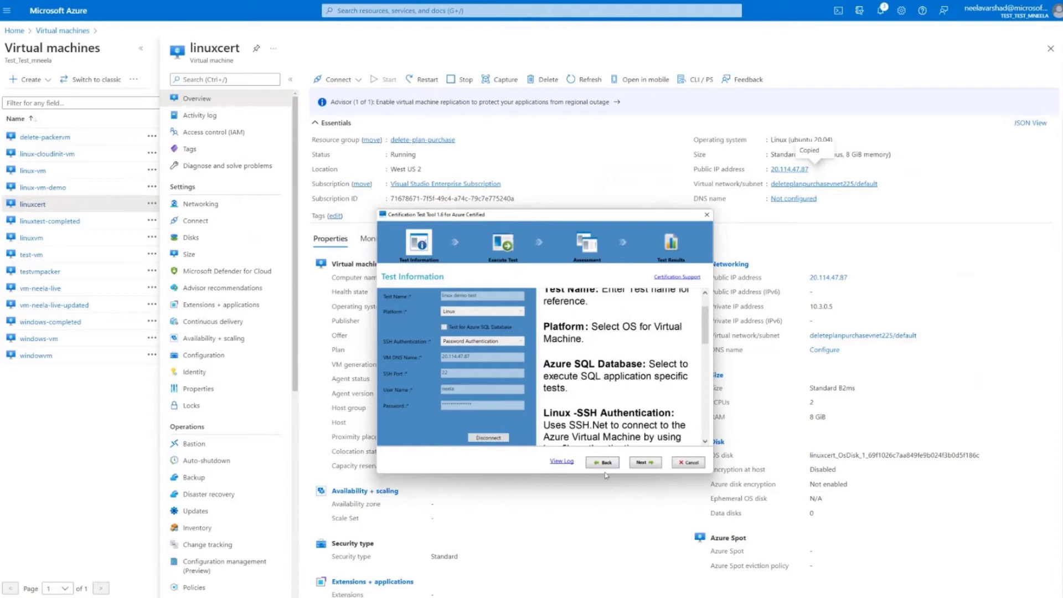
Proceed to test execution and run the listed certification test cases on the connected Linux VM
left_click(645, 462)
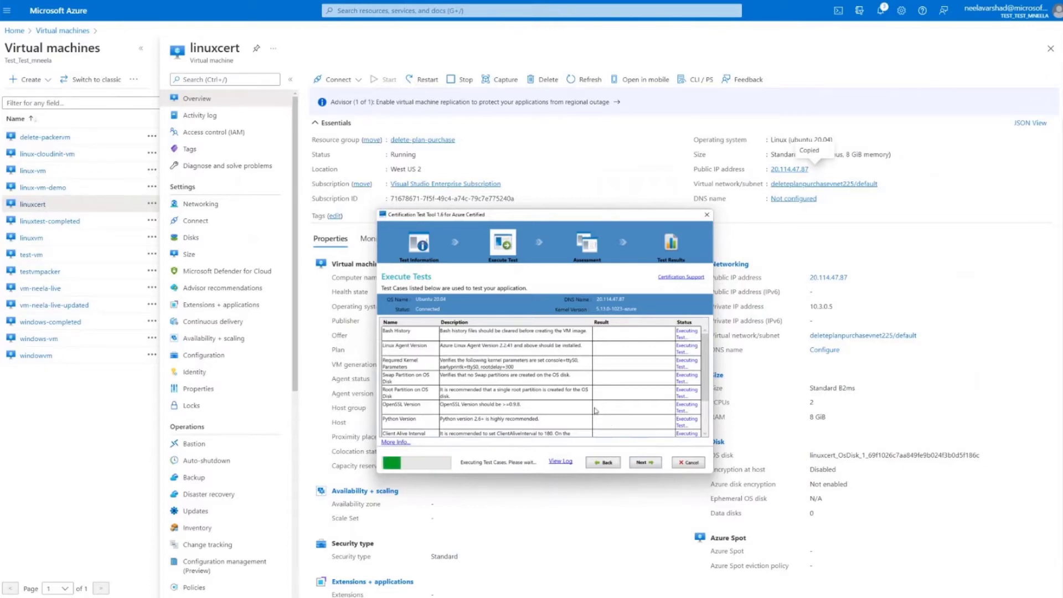
scroll(520, 412, "down", 3)
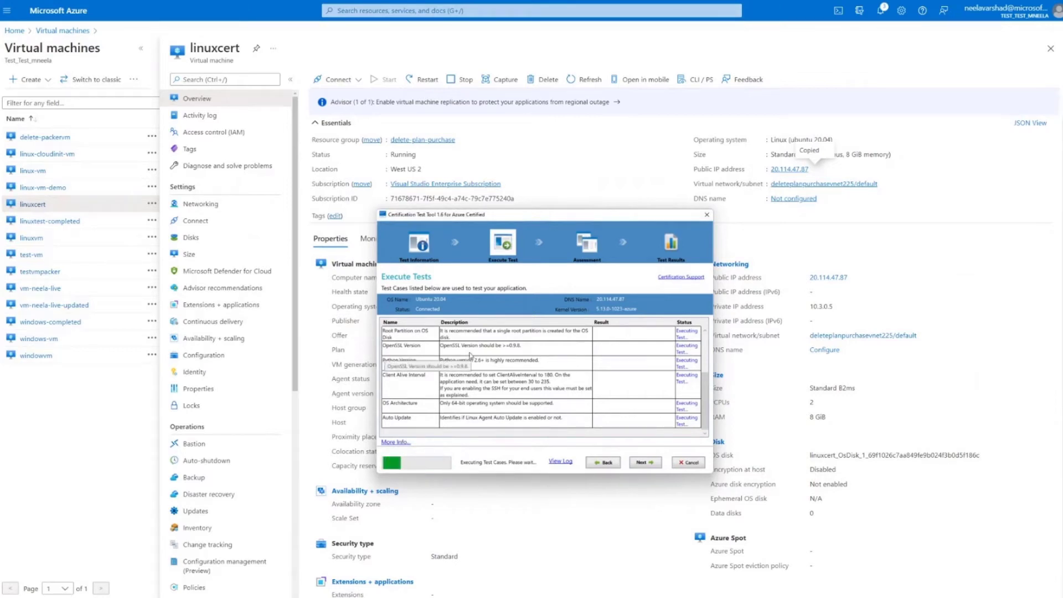
scroll(470, 356, "up", 3)
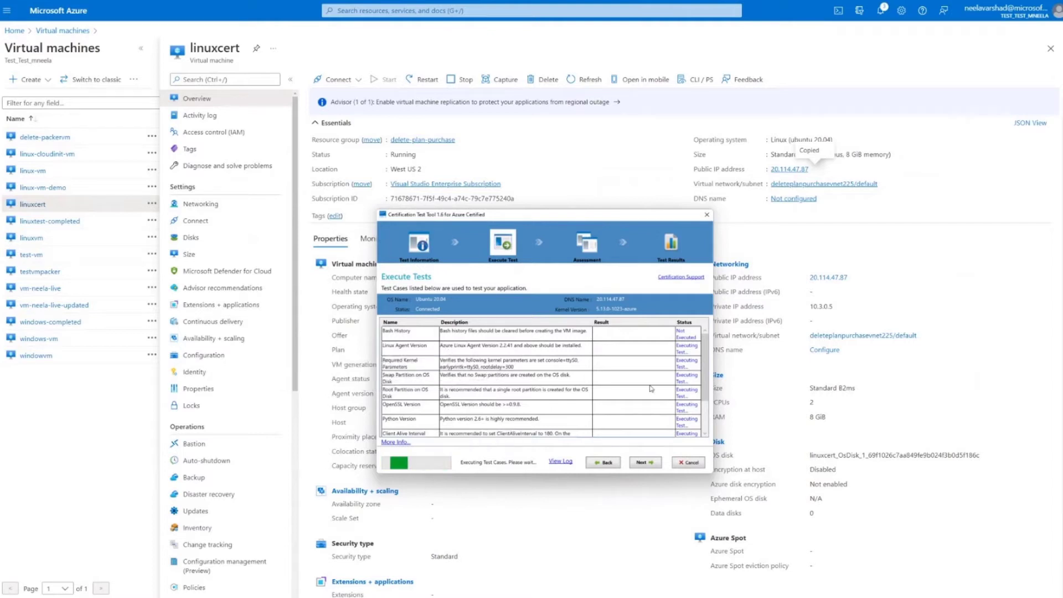
scroll(605, 383, "down", 3)
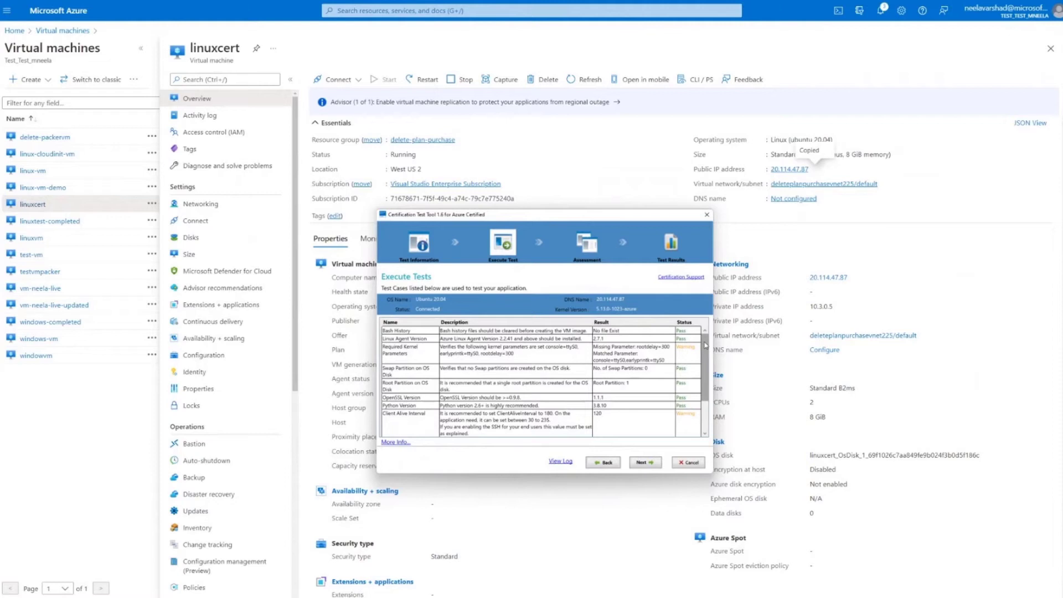
Examine the test case results, especially the Client Alive Interval, OS Architecture and Required Kernel Parameters entries
left_click_drag(705, 345, 706, 400)
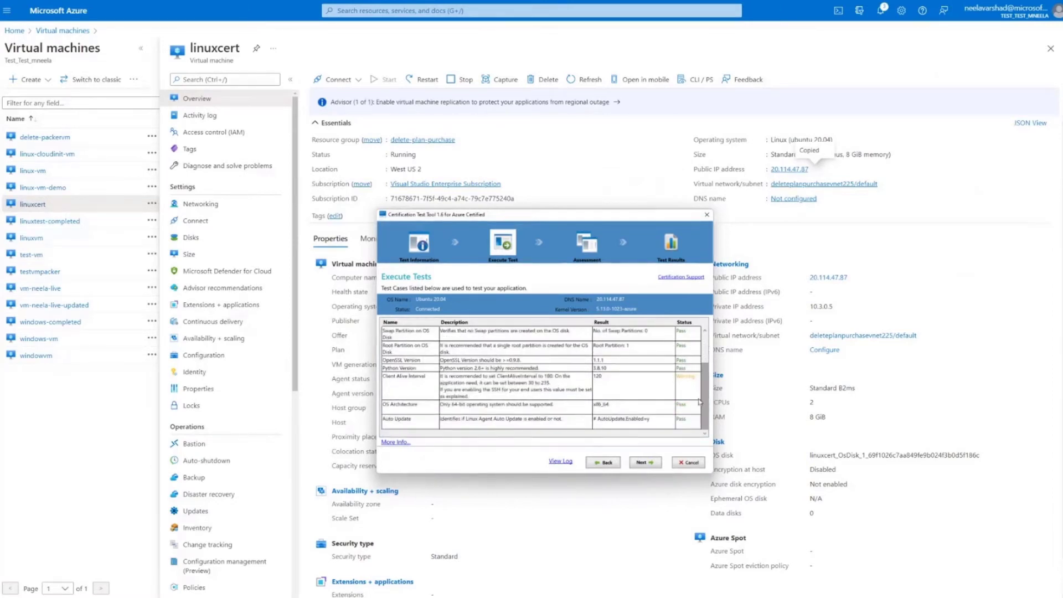
left_click(687, 379)
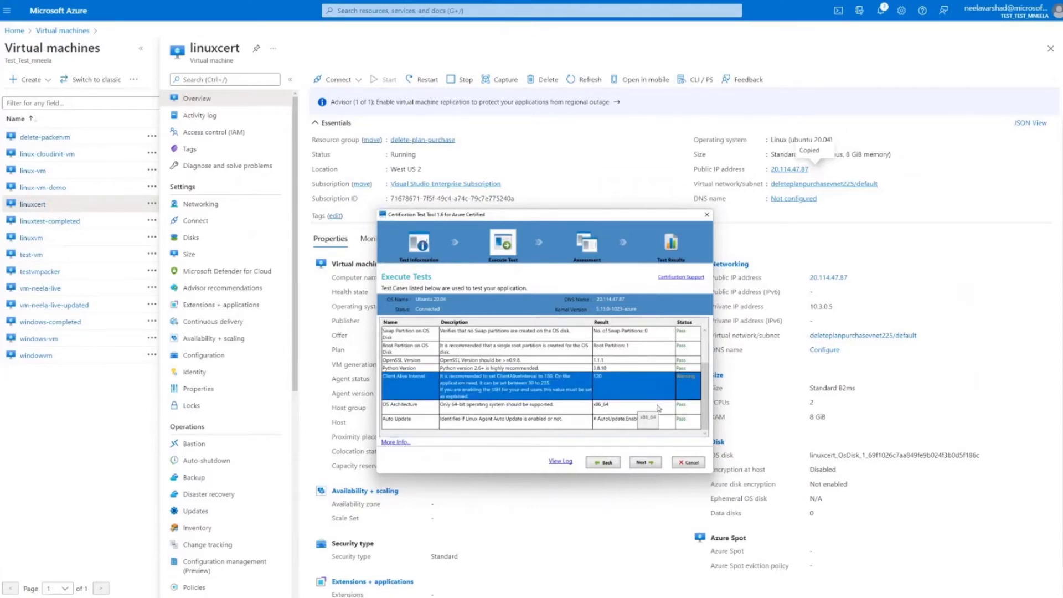
left_click(686, 408)
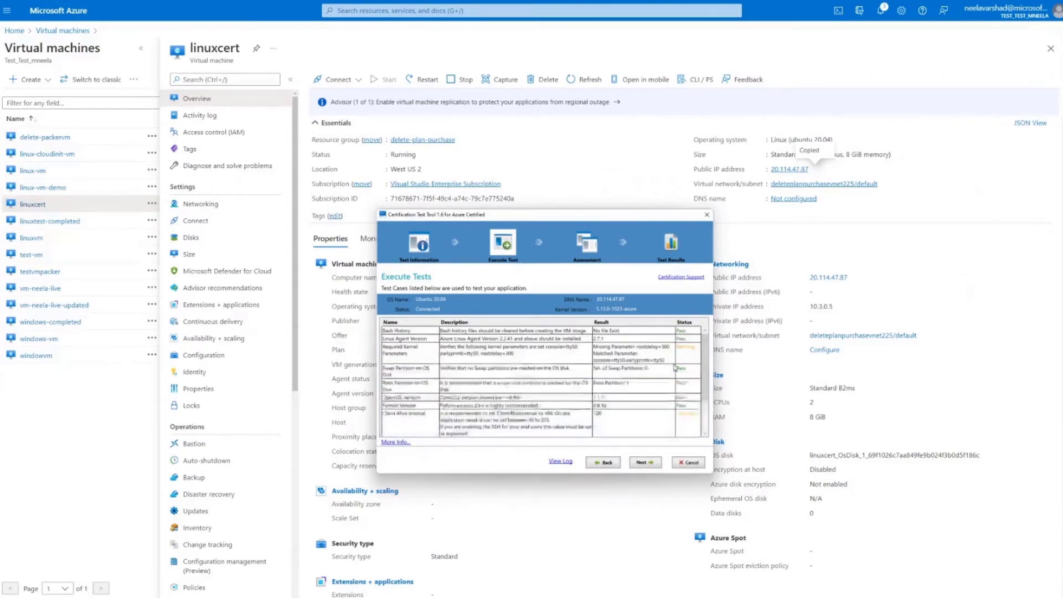
scroll(674, 366, "up", 2)
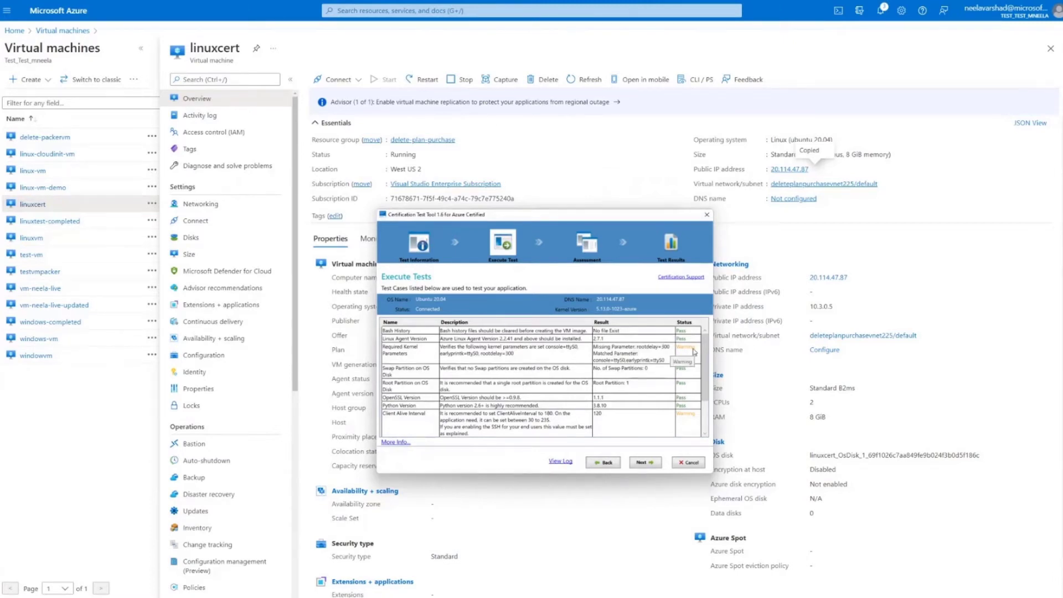
left_click(694, 351)
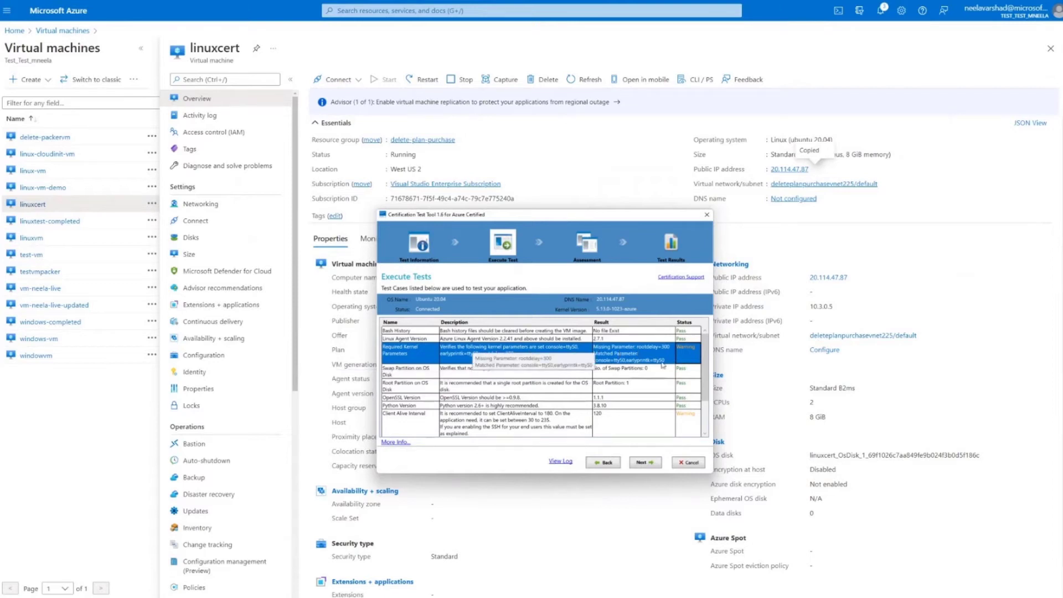
scroll(655, 404, "down", 1)
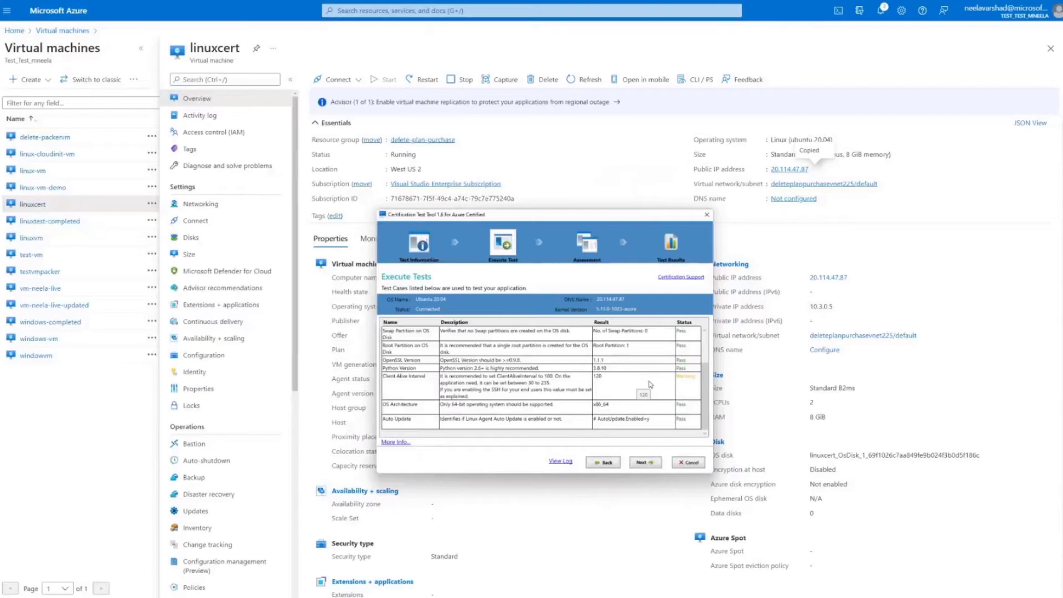
Proceed to the questionnaire and answer True to the first nine General Assessment statements, through the minimum number of virtual cores
left_click(657, 466)
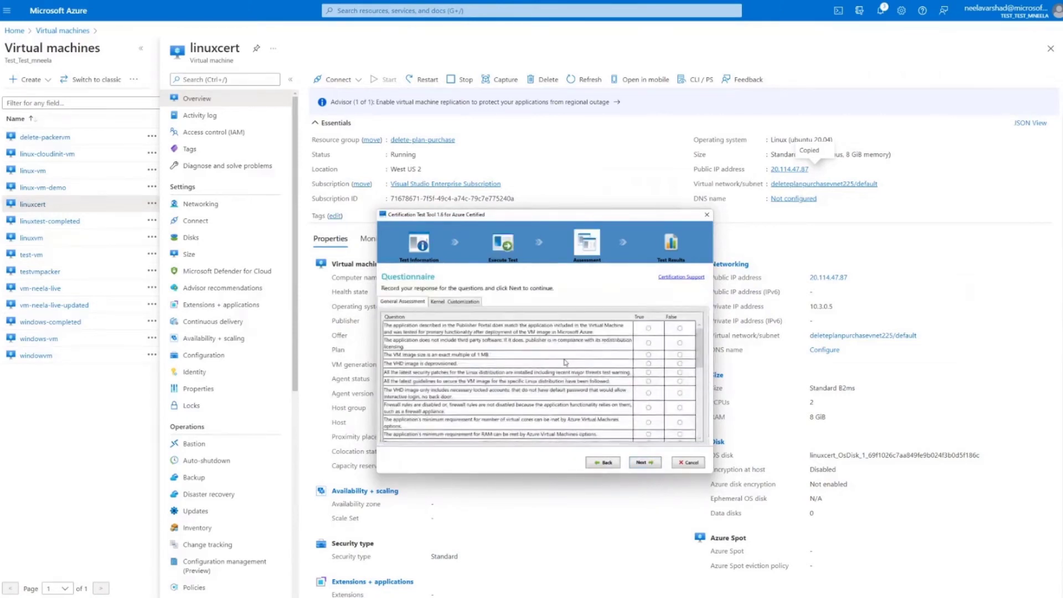
left_click(649, 329)
left_click(649, 343)
left_click(648, 354)
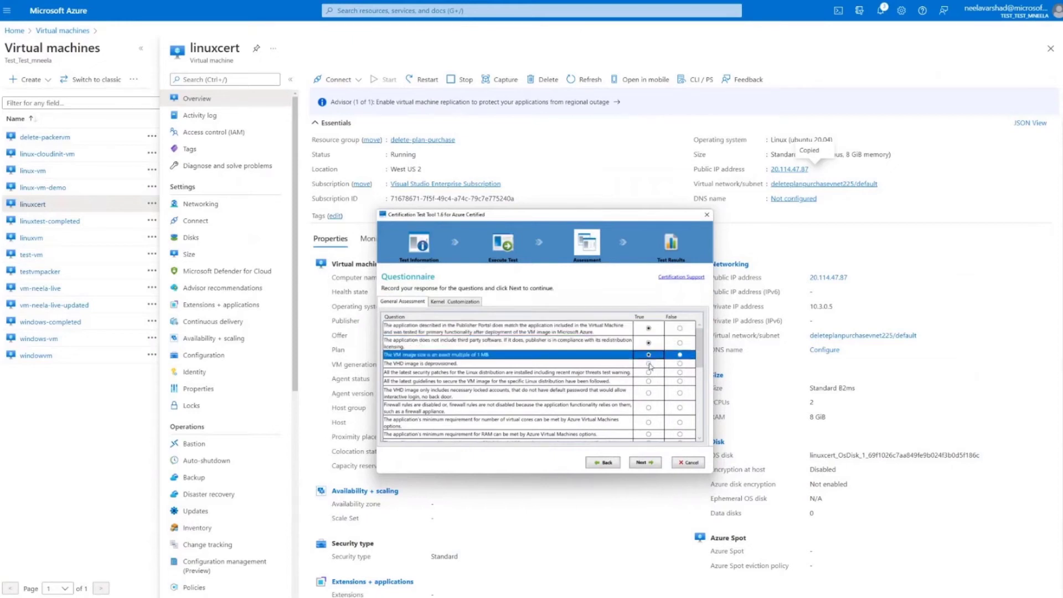
left_click(648, 364)
left_click(648, 372)
left_click(649, 381)
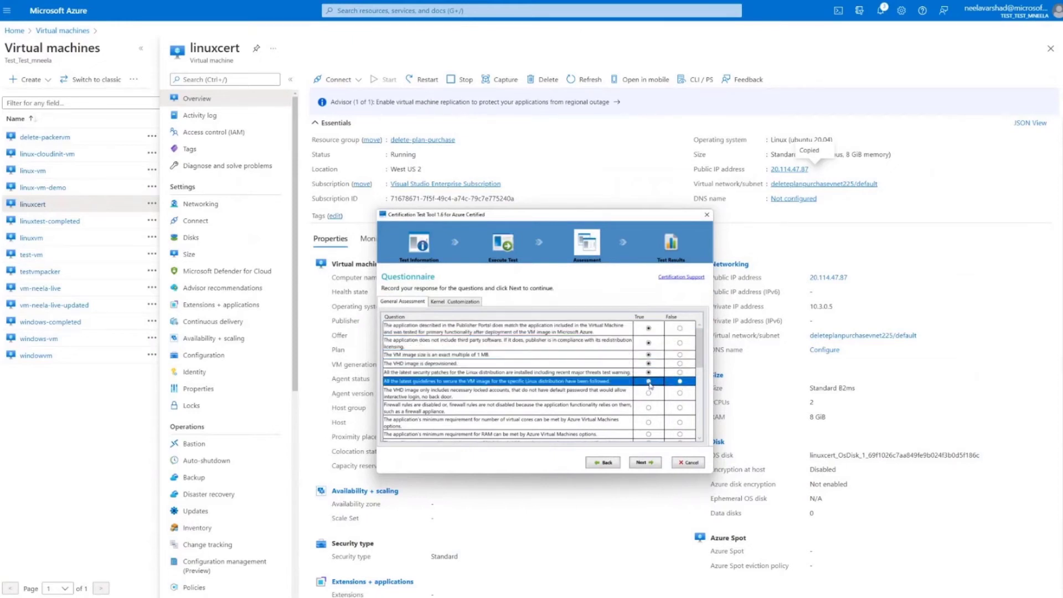
left_click(648, 393)
left_click(648, 407)
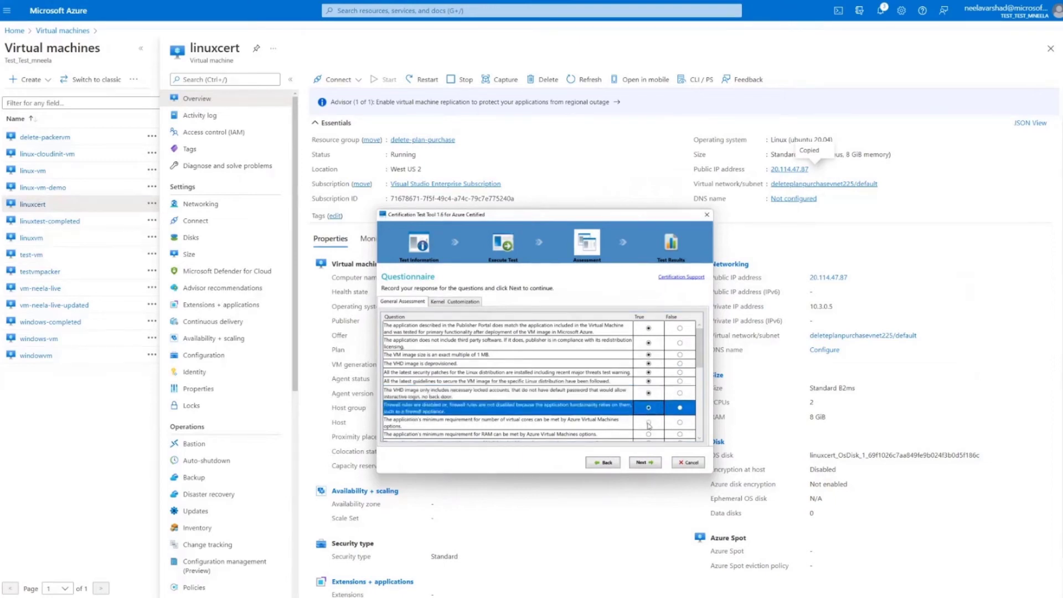
left_click(648, 424)
Answer True to the General Assessment statements on minimum RAM, high-bandwidth networking, DHCP server and dependency on software not included
scroll(648, 425, "down", 5)
scroll(648, 425, "up", 5)
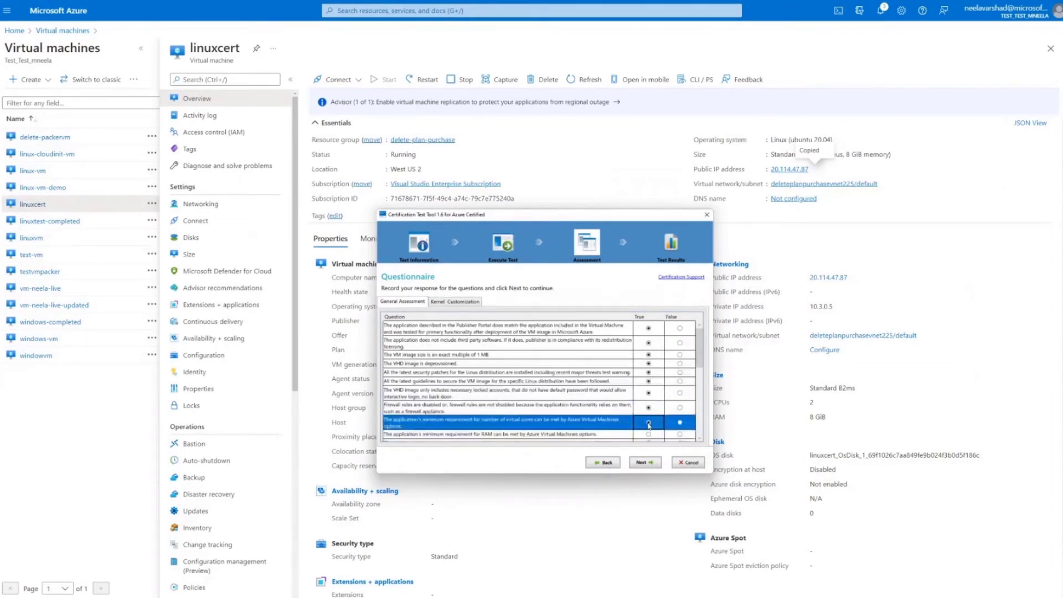
scroll(649, 425, "down", 4)
scroll(648, 425, "up", 2)
left_click(648, 396)
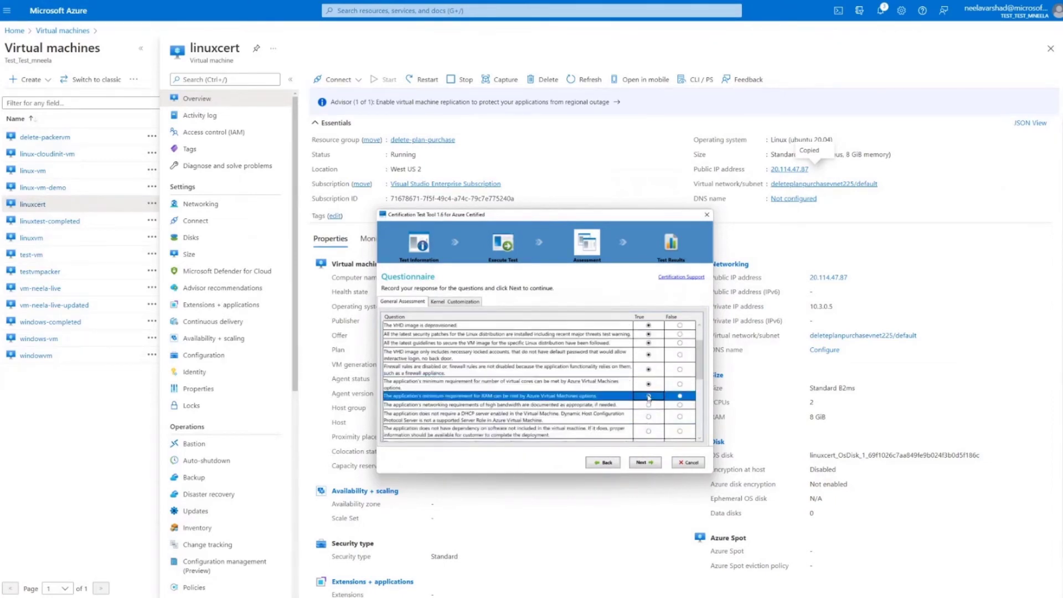
left_click(648, 404)
left_click(648, 417)
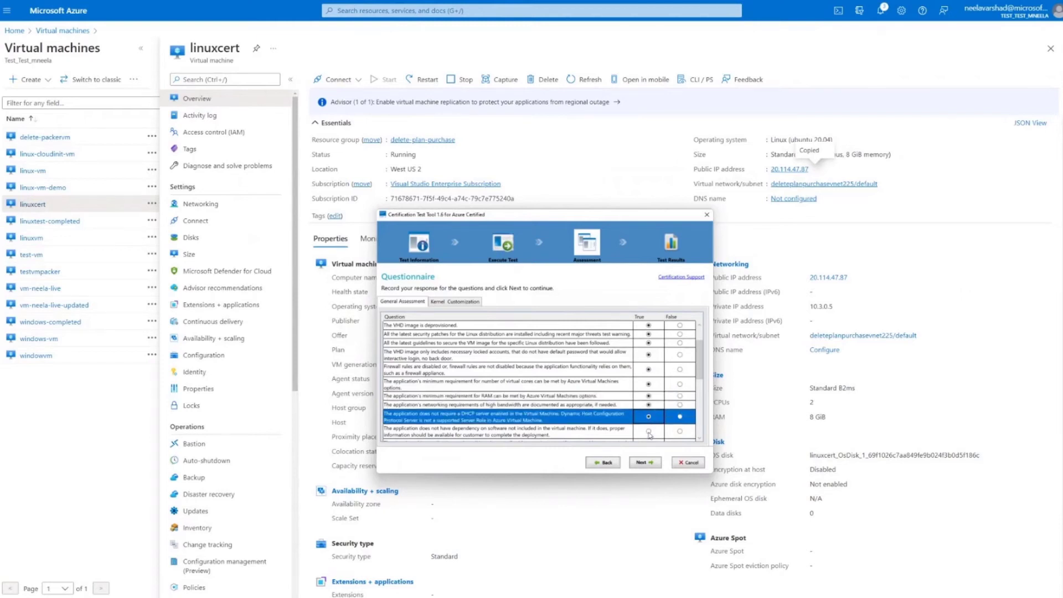
left_click(649, 431)
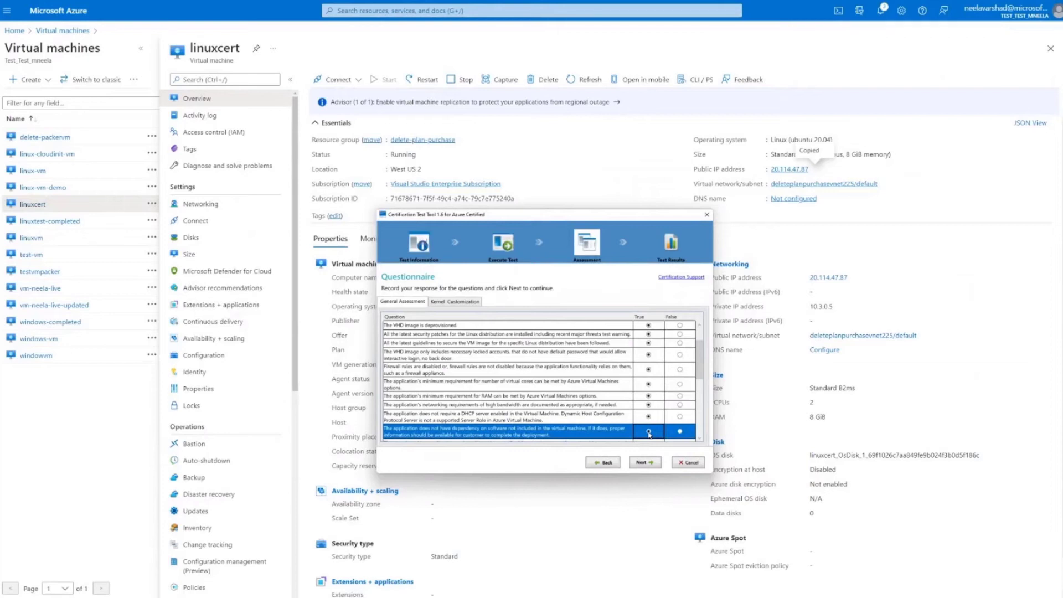
Answer True to the statements on dynamic IP environment, IOPS capabilities, Application Deployment Guide, /dev/sdb1 dependency and SSD based drives
scroll(649, 433, "down", 3)
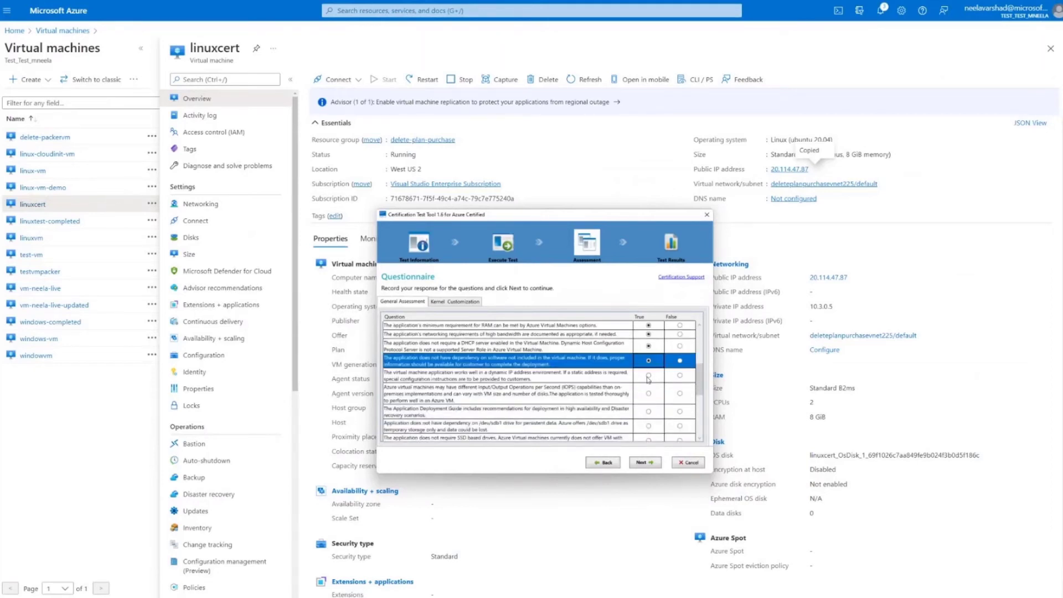
left_click(648, 375)
left_click(648, 393)
left_click(648, 412)
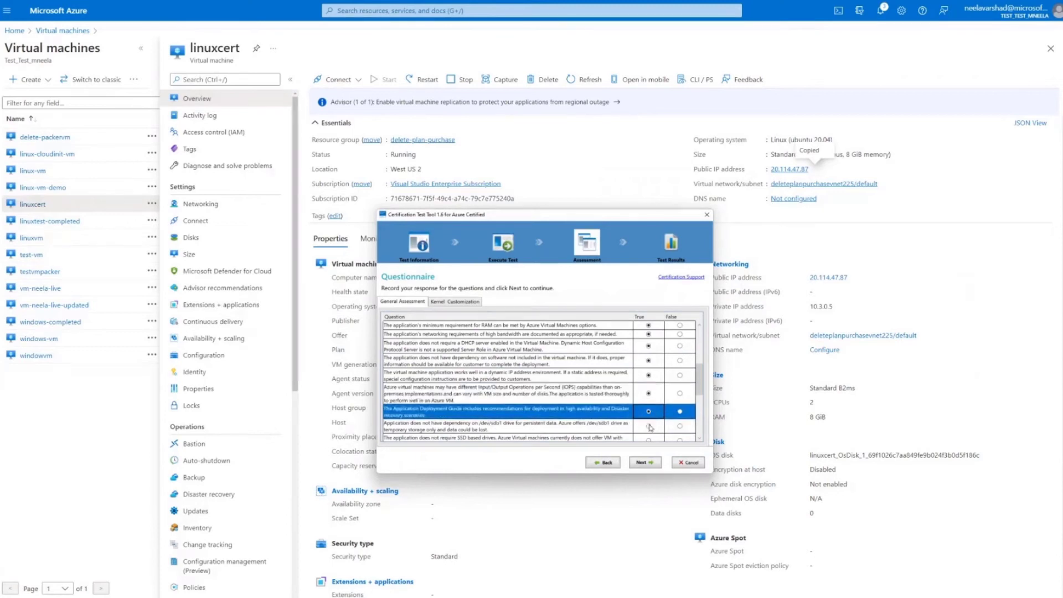
left_click(650, 427)
left_click(650, 440)
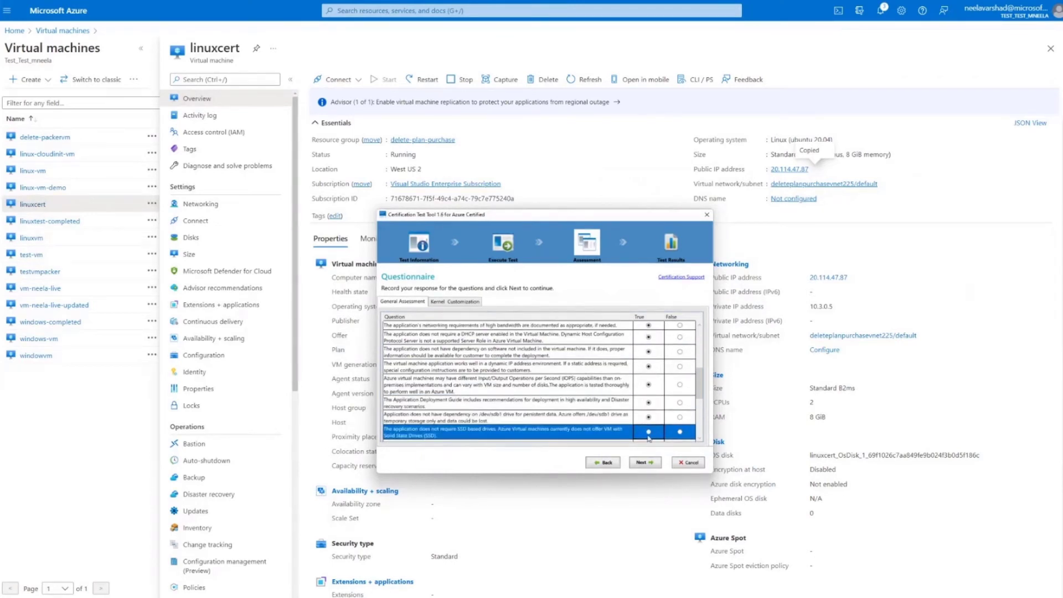
Answer True to the last nine General Assessment statements, from the uptime SLA through the IPv6 dependency
scroll(649, 437, "down", 5)
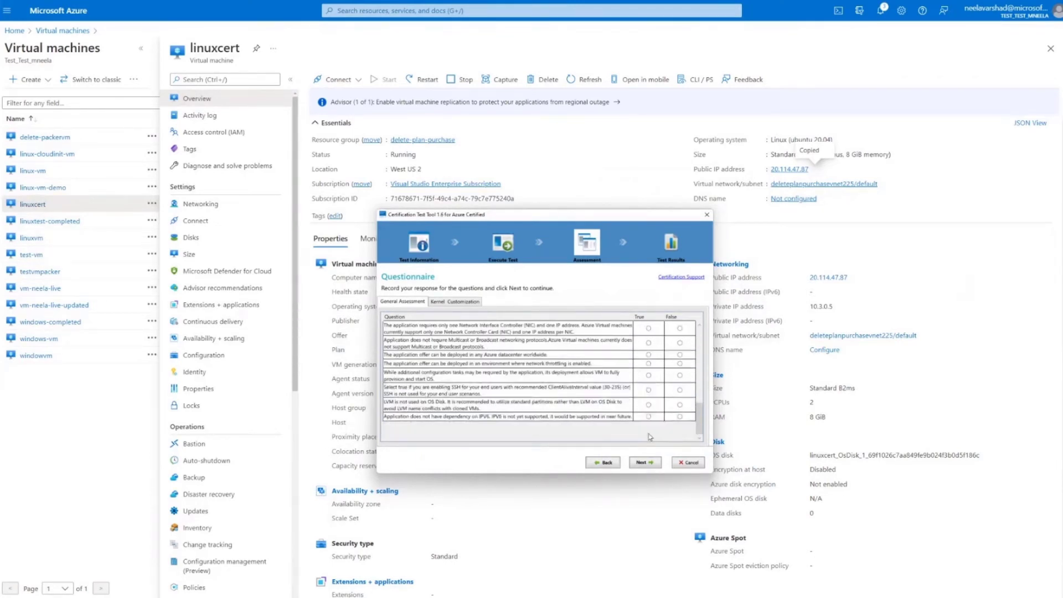
scroll(649, 434, "up", 6)
scroll(649, 434, "down", 5)
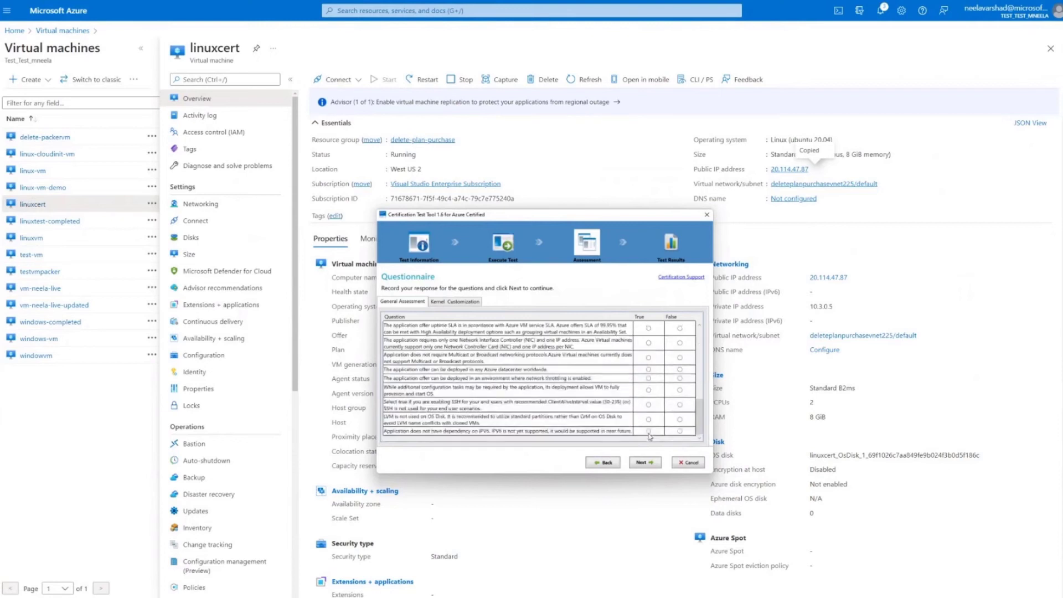
left_click(648, 328)
left_click(648, 343)
left_click(648, 357)
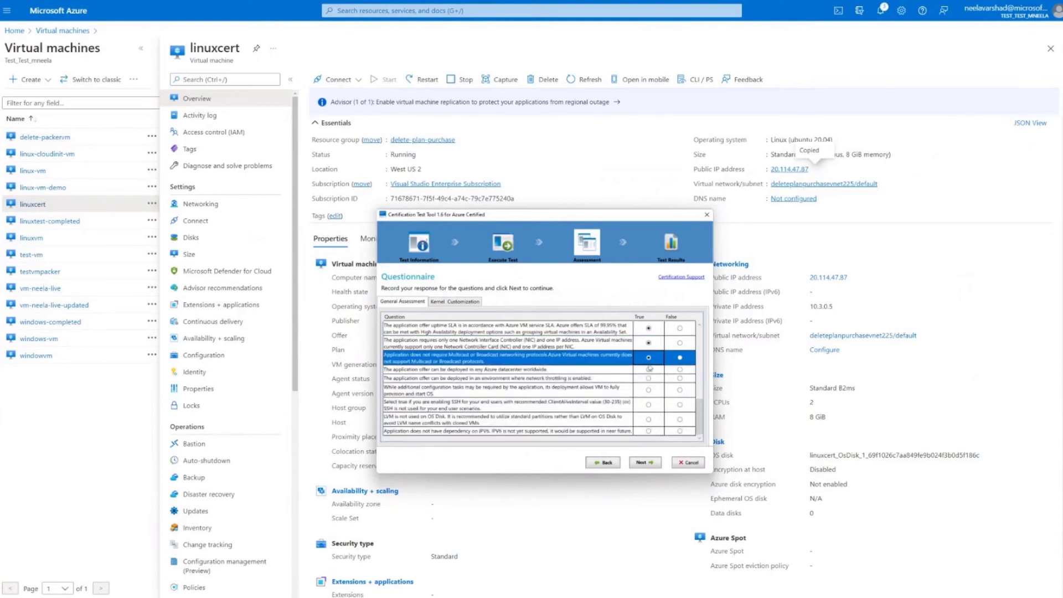
left_click(648, 369)
left_click(648, 378)
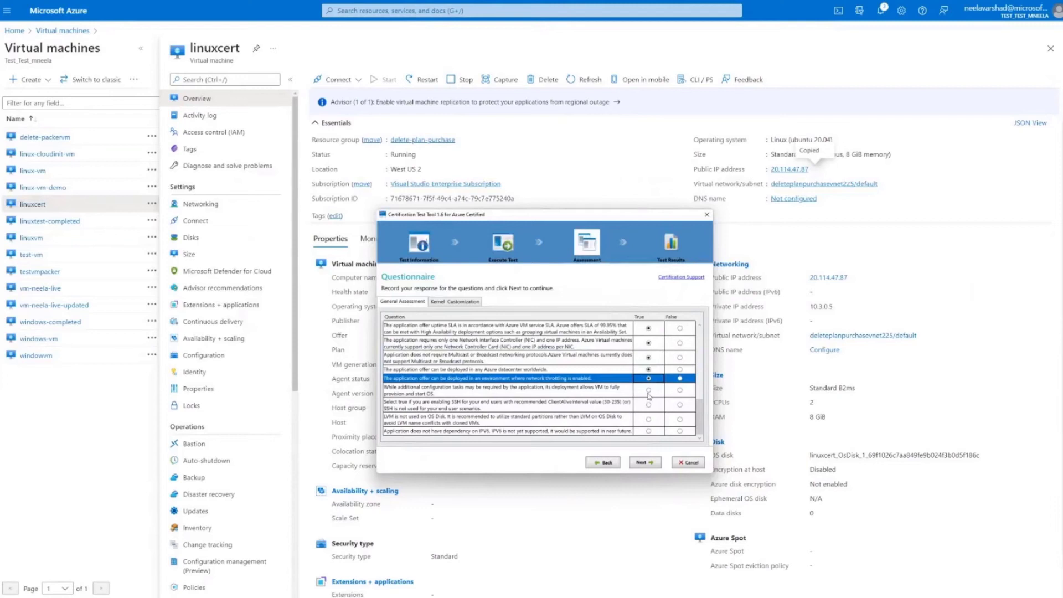
left_click(649, 389)
left_click(648, 404)
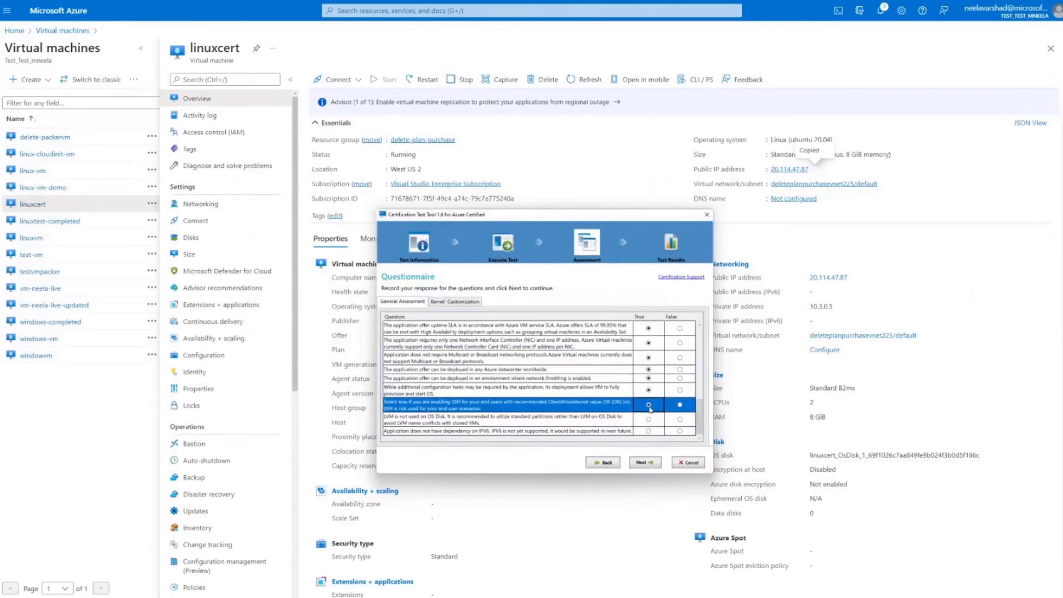
left_click(649, 419)
left_click(649, 431)
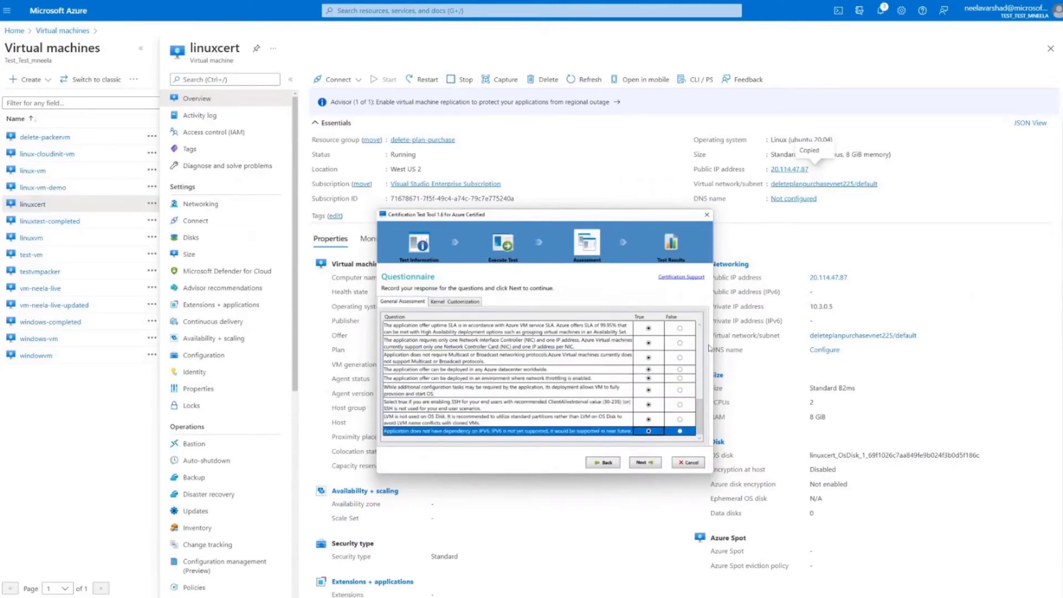
Check the completed General Assessment answers, continue to the Kernel Customization questions, and dismiss the required-information notice
left_click(700, 327)
left_click(700, 328)
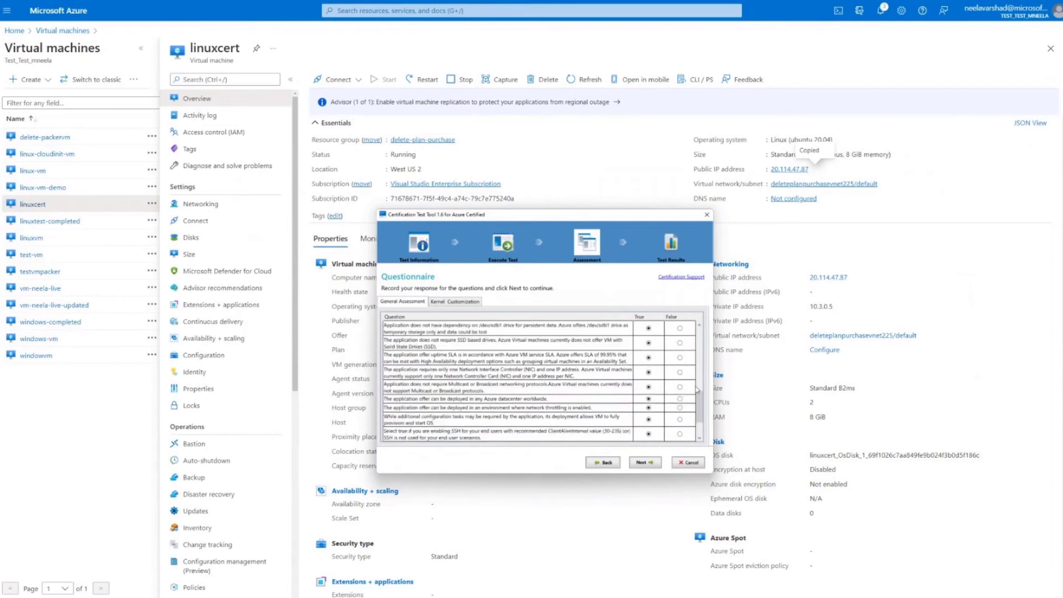
left_click_drag(701, 416, 704, 431)
left_click(642, 461)
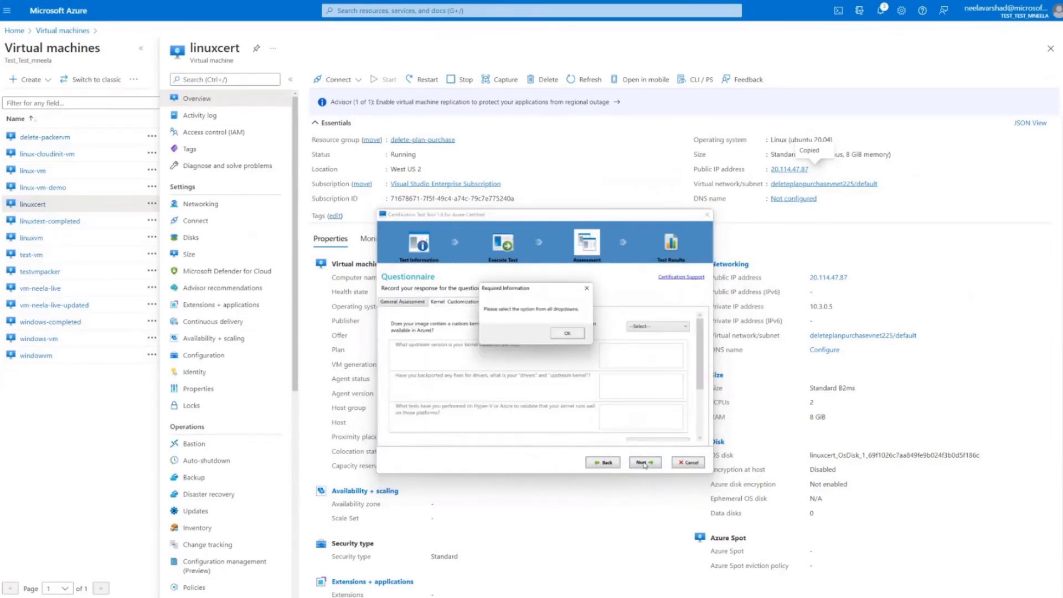
left_click(566, 333)
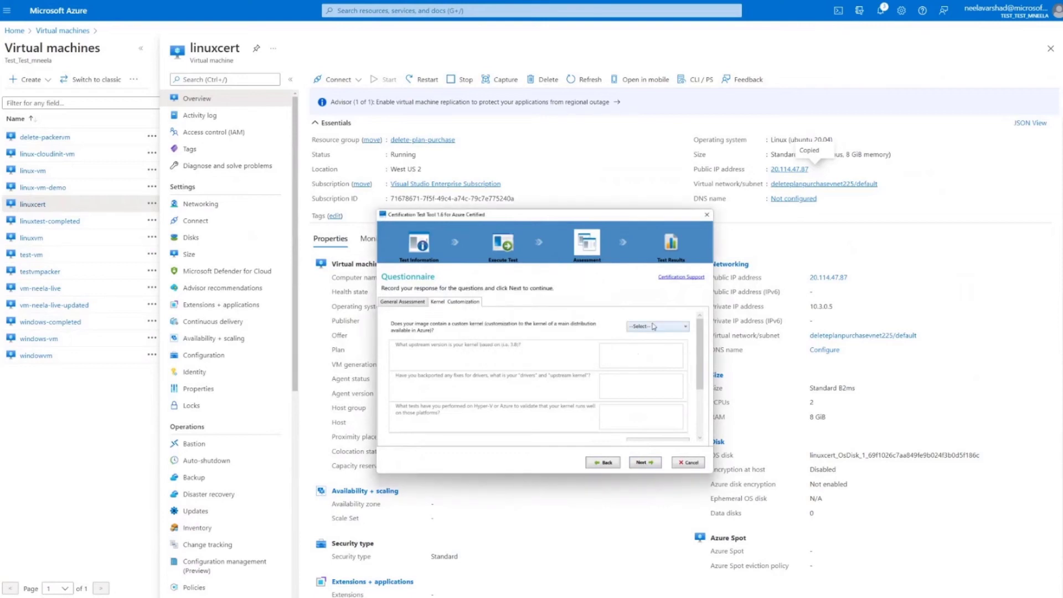
Answer No to the custom kernel and Linux Guest Agent customization questions, and proceed to the test results
left_click(654, 326)
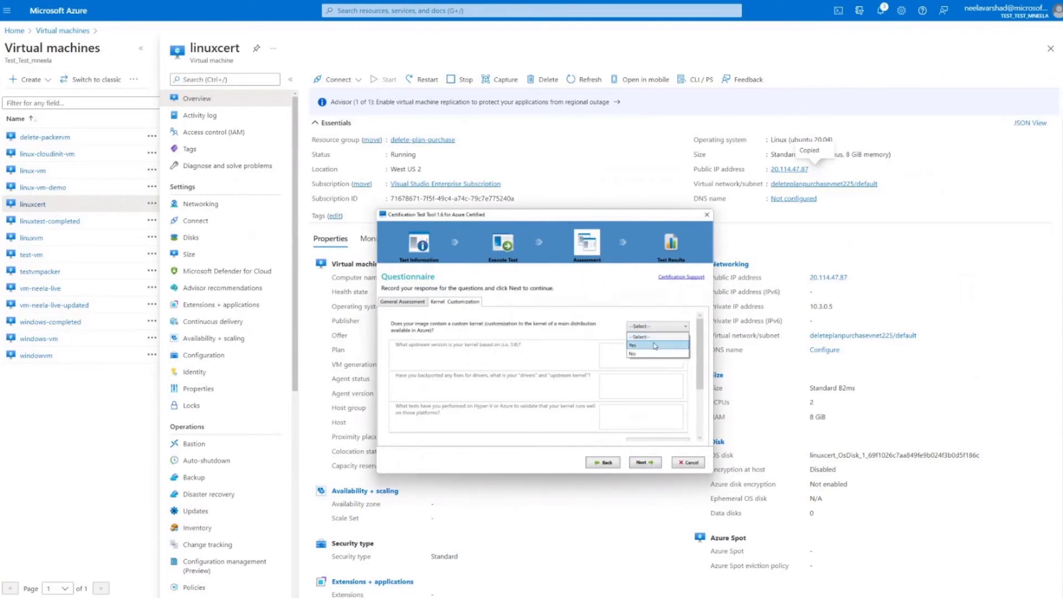
left_click(654, 346)
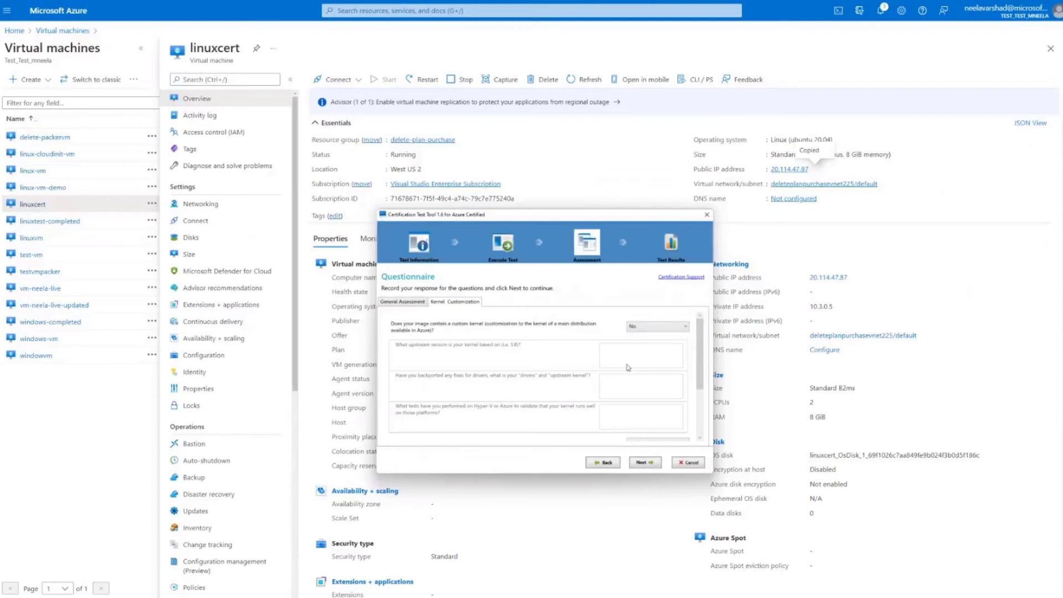
scroll(642, 351, "down", 2)
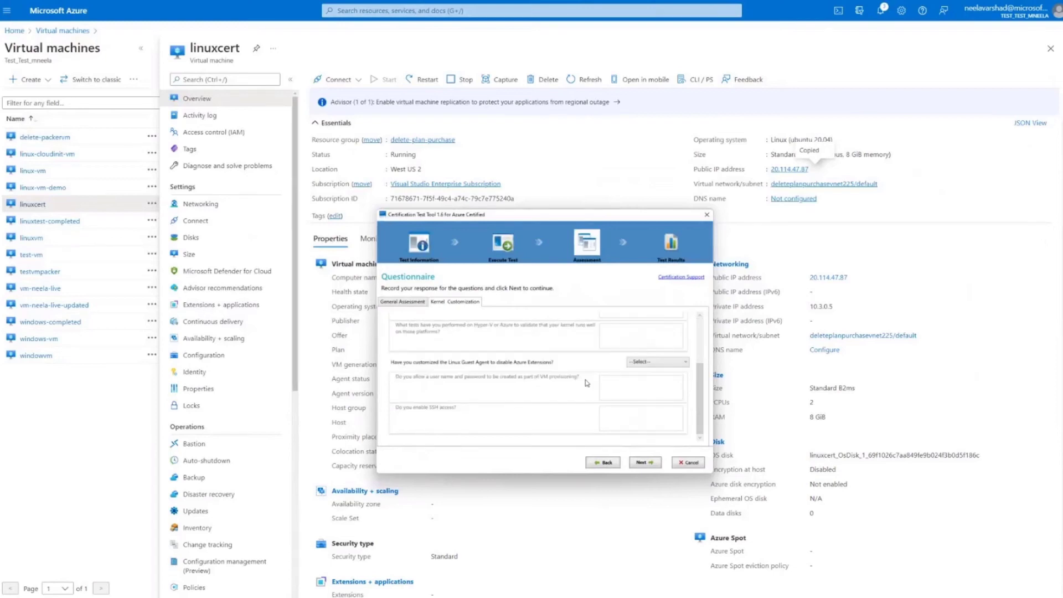
left_click(646, 363)
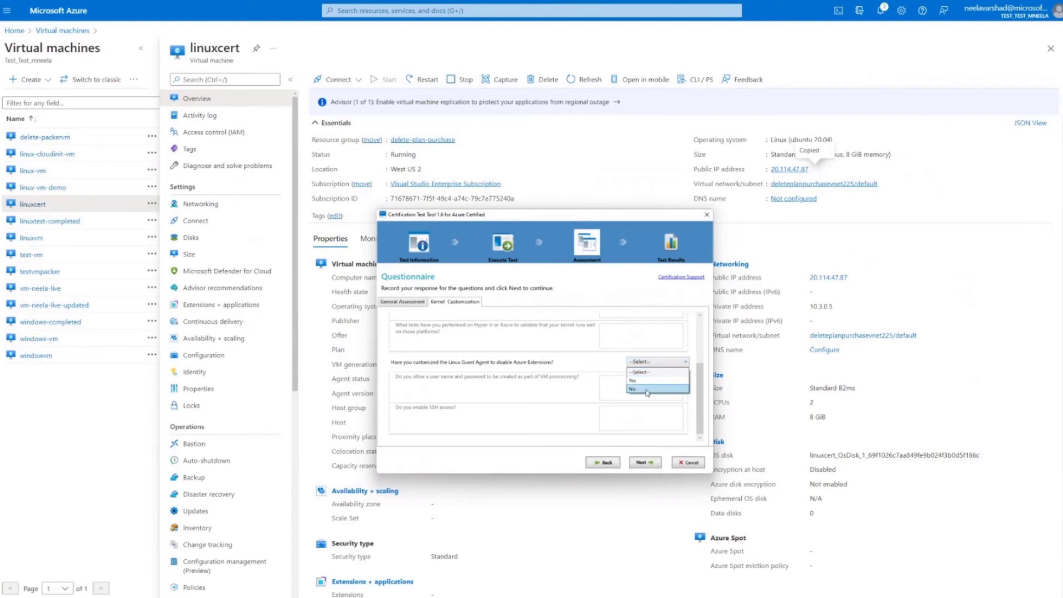
left_click(645, 389)
left_click(645, 463)
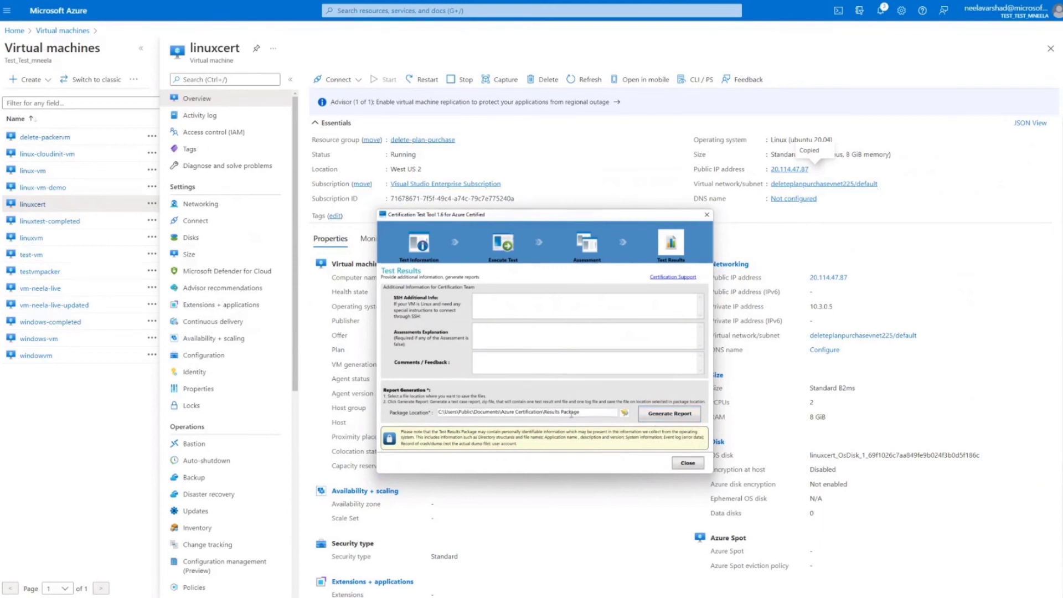
Highlight the report's package location text and move the test tool window out of the way of the portal page
double_click(573, 412)
mouse_move(603, 4)
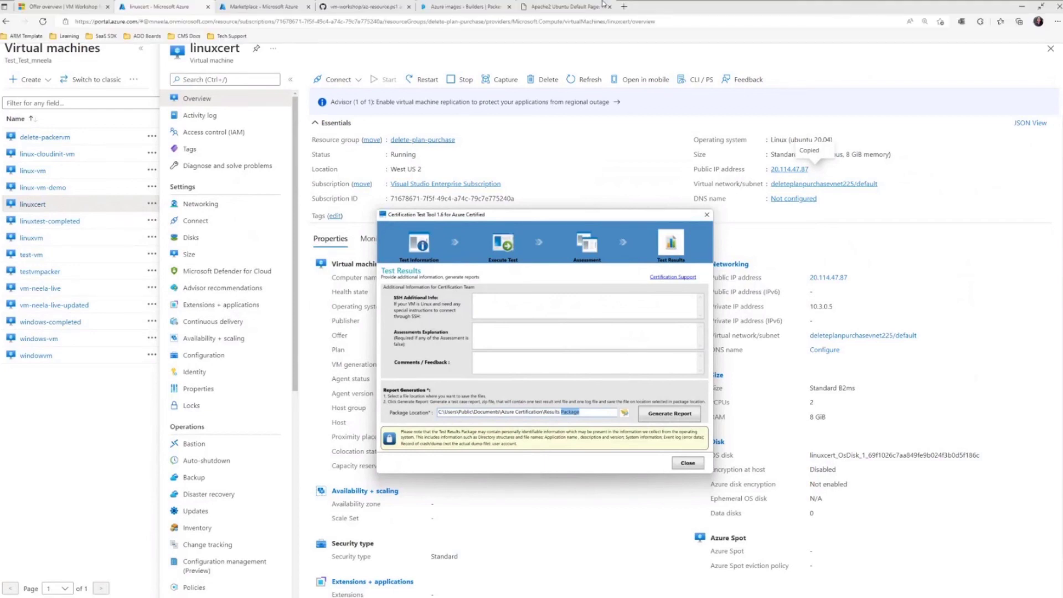
left_click_drag(609, 213, 1062, 505)
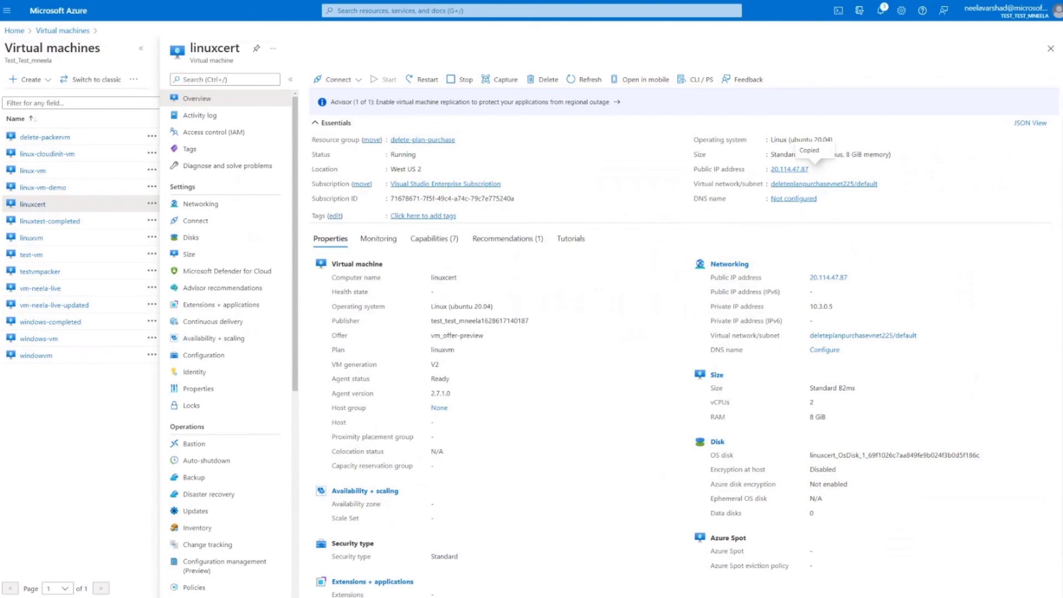